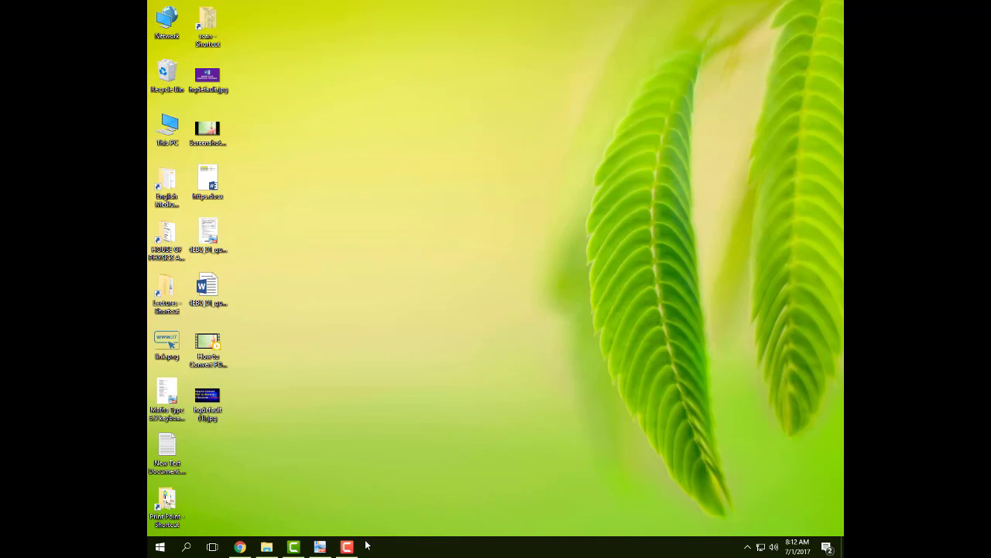
Step: In Google Drive, select the 4EB0_01_que_20170125.pdf exam paper and bring up its context menu
{"action": "mouse_move", "coordinate": [348, 546]}
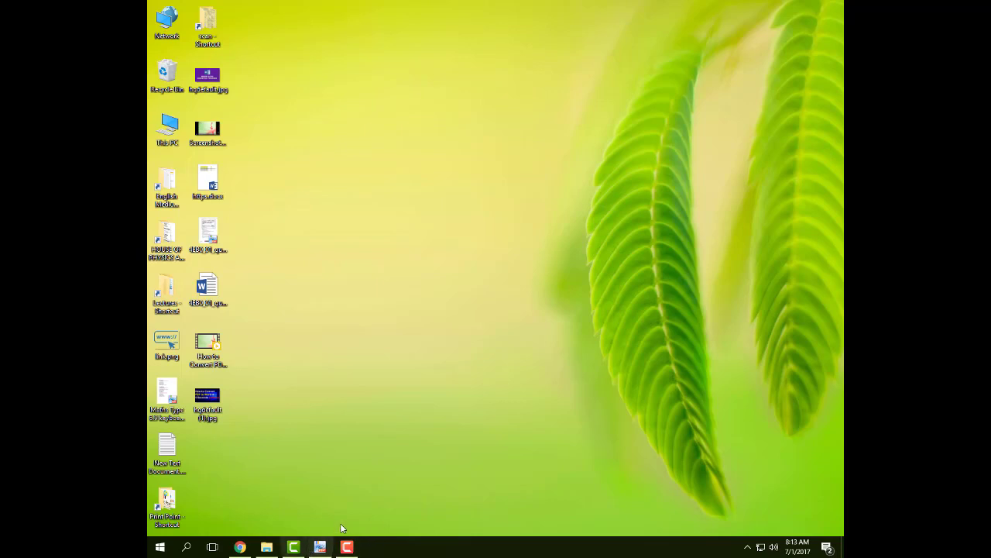
{"action": "left_click", "coordinate": [240, 547]}
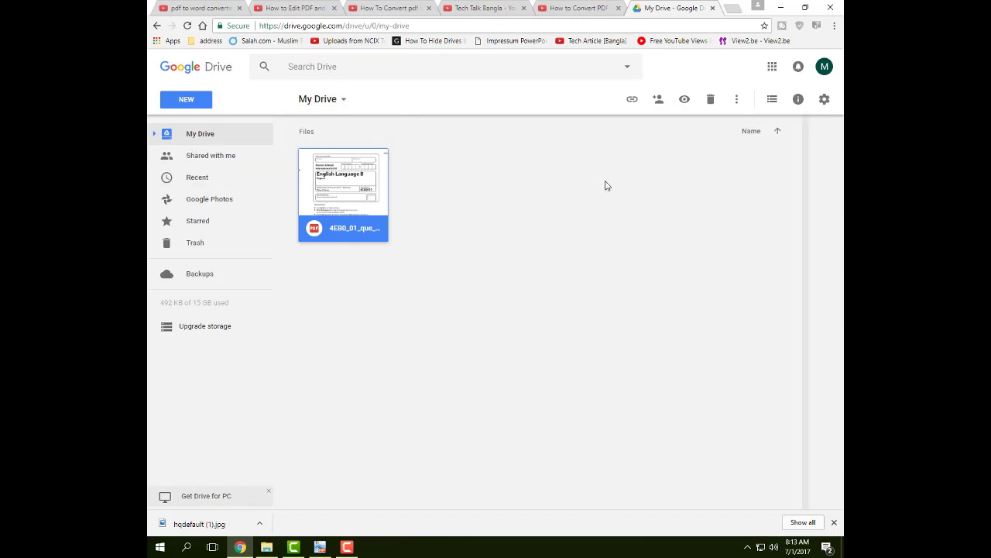
{"action": "left_click", "coordinate": [515, 258]}
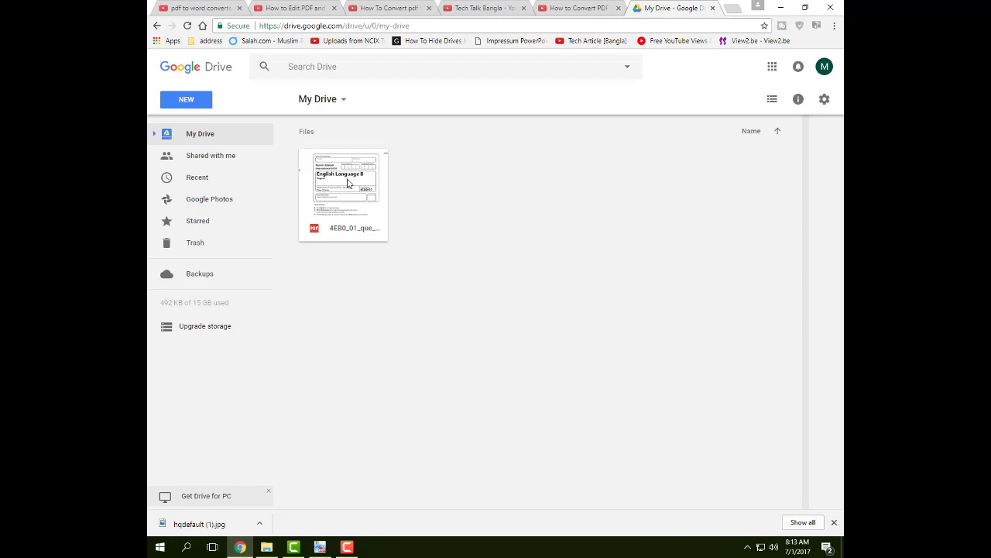
{"action": "left_click", "coordinate": [348, 183]}
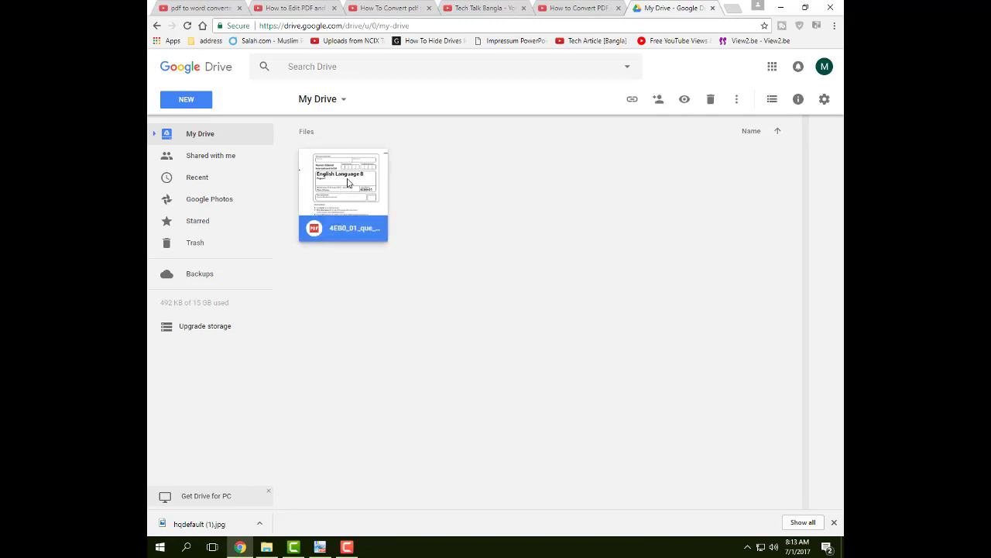
{"action": "right_click", "coordinate": [348, 183]}
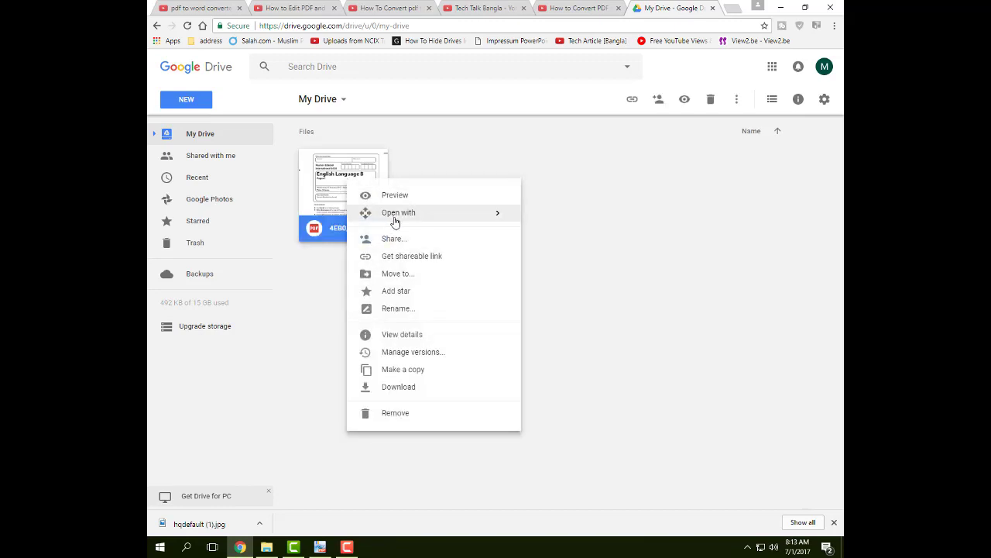
Step: Open 4EB0_01_que_20170125.pdf with Google Docs and scroll through the converted text
{"action": "mouse_move", "coordinate": [395, 222]}
{"action": "left_click", "coordinate": [573, 225]}
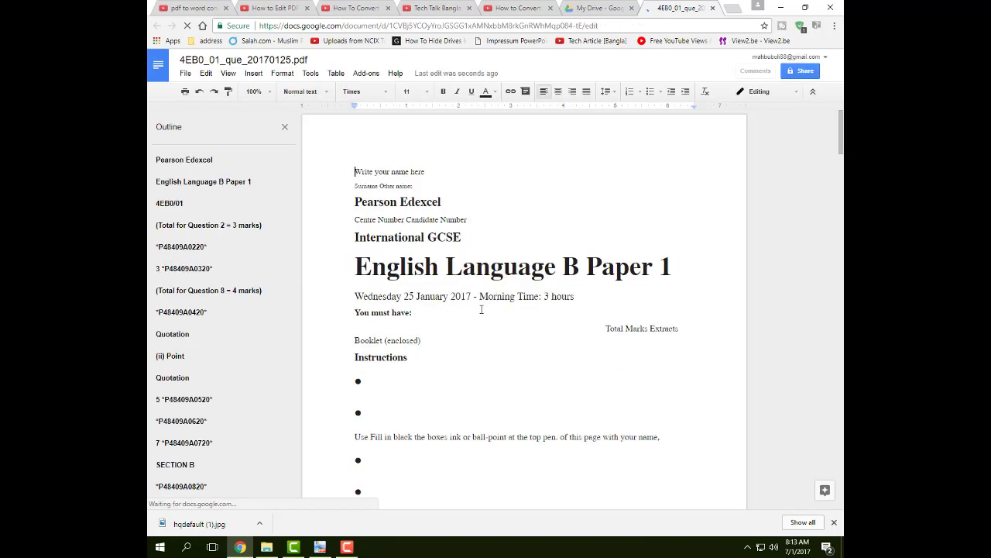
{"action": "scroll", "coordinate": [455, 309], "scroll_direction": "down", "scroll_amount": 2}
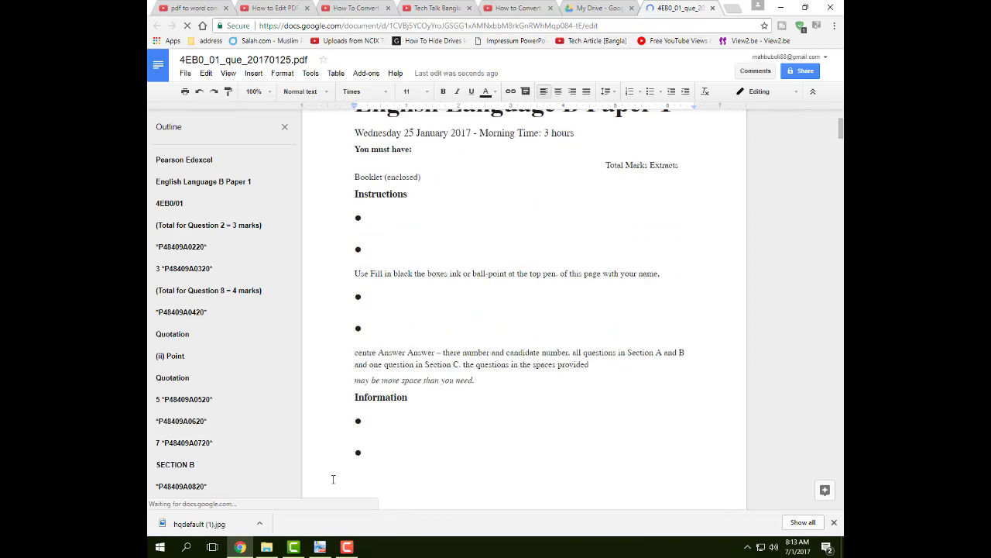
{"action": "scroll", "coordinate": [364, 465], "scroll_direction": "up", "scroll_amount": 2}
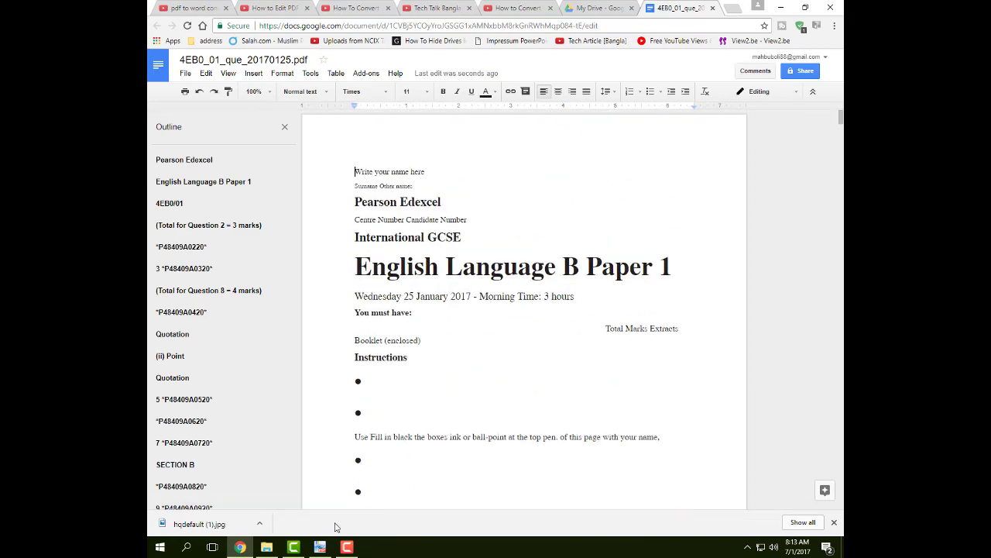
Step: Switch to PDF-XChange Viewer and scroll through the original exam PDF's first pages
{"action": "left_click", "coordinate": [324, 546]}
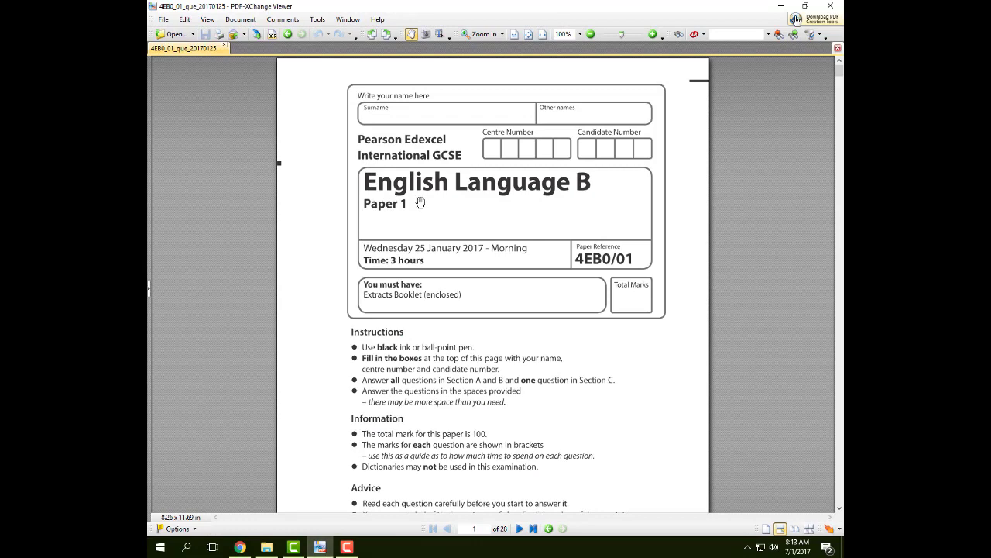
{"action": "scroll", "coordinate": [517, 300], "scroll_direction": "down", "scroll_amount": 4}
{"action": "scroll", "coordinate": [504, 296], "scroll_direction": "down", "scroll_amount": 3}
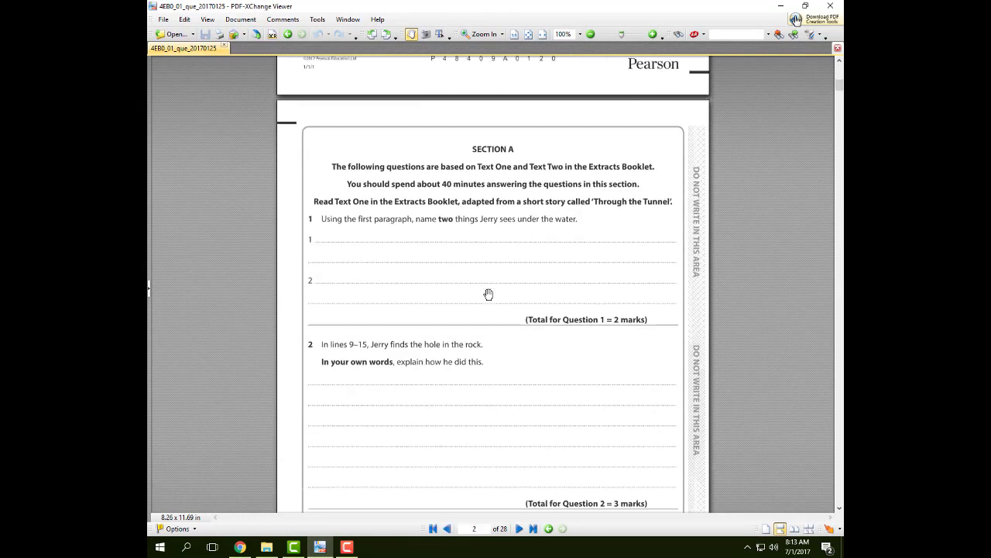
{"action": "scroll", "coordinate": [490, 292], "scroll_direction": "up", "scroll_amount": 2}
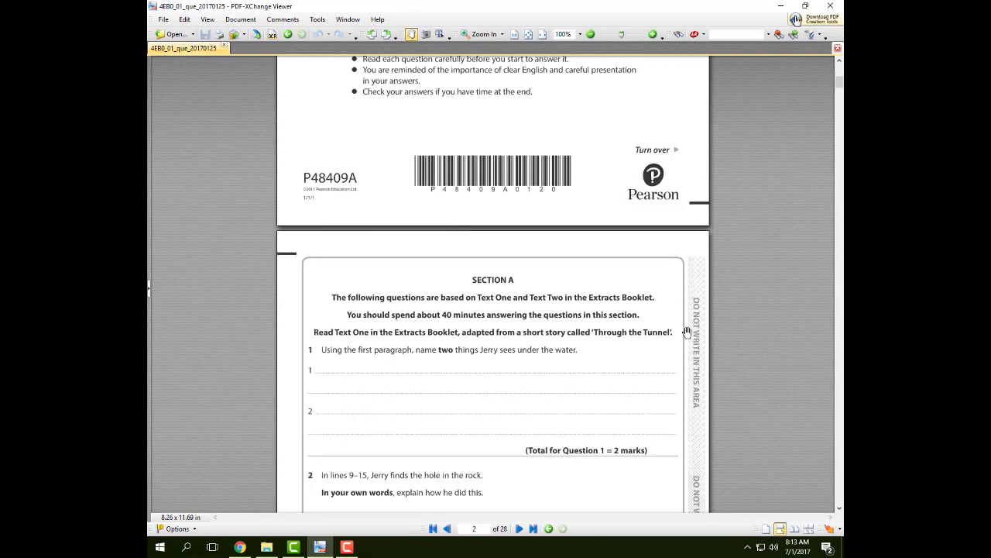
{"action": "scroll", "coordinate": [685, 317], "scroll_direction": "up", "scroll_amount": 3}
{"action": "scroll", "coordinate": [625, 328], "scroll_direction": "up", "scroll_amount": 2}
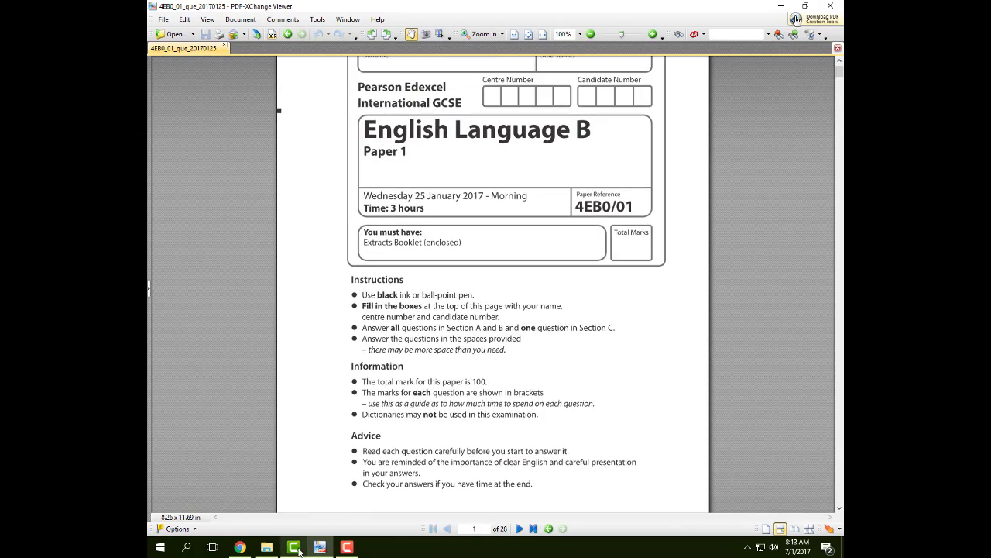
{"action": "mouse_move", "coordinate": [245, 548]}
{"action": "left_click_drag", "start_coordinate": [245, 548], "coordinate": [301, 551]}
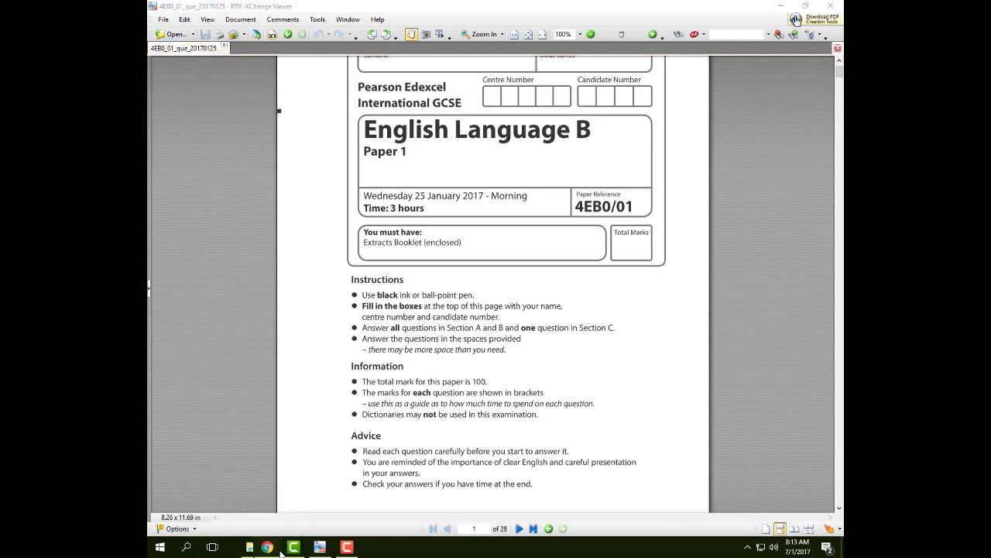
Step: Return to the converted Google Doc and select the dotted answer lines under Question 2
{"action": "left_click", "coordinate": [301, 551]}
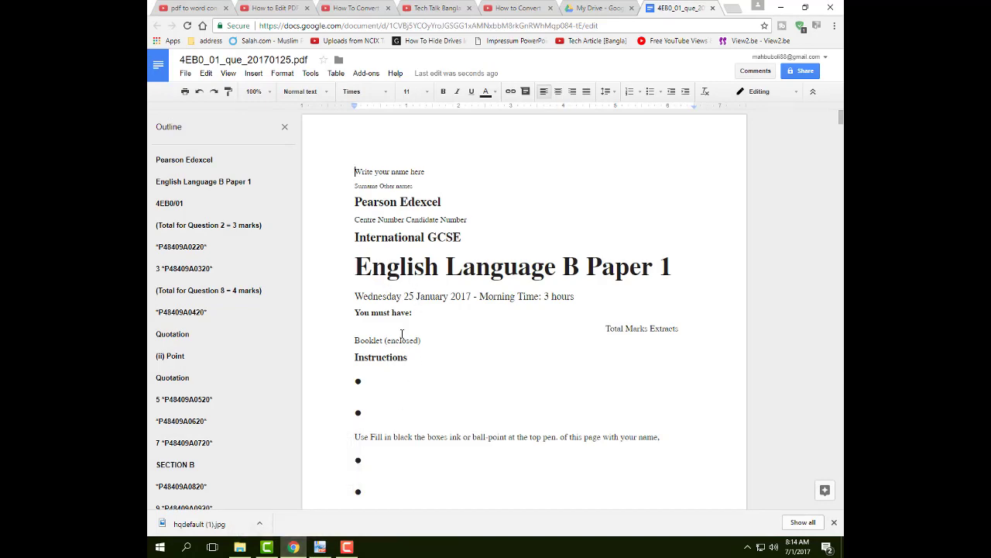
{"action": "scroll", "coordinate": [402, 335], "scroll_direction": "down", "scroll_amount": 2}
{"action": "scroll", "coordinate": [404, 349], "scroll_direction": "down", "scroll_amount": 5}
{"action": "scroll", "coordinate": [407, 364], "scroll_direction": "down", "scroll_amount": 5}
{"action": "scroll", "coordinate": [409, 364], "scroll_direction": "down", "scroll_amount": 5}
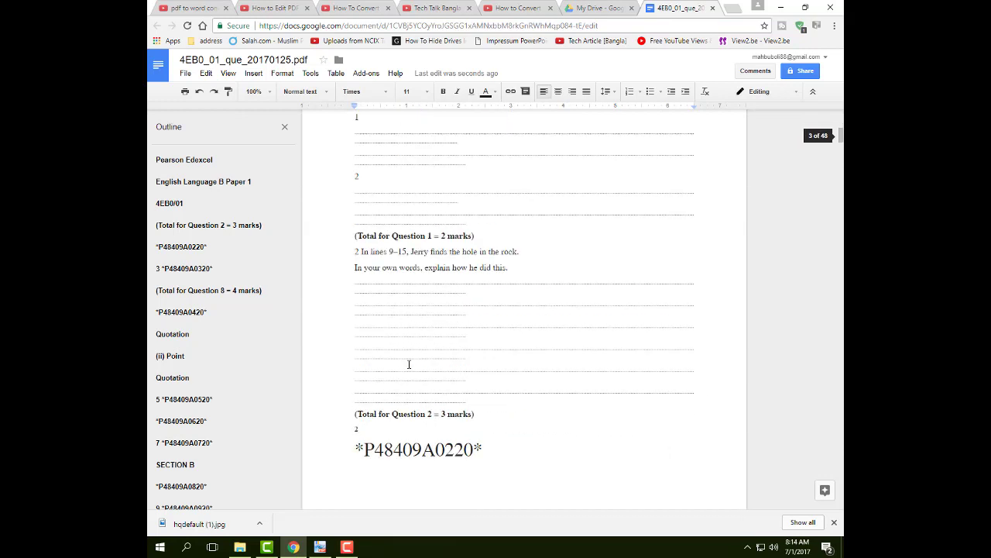
{"action": "scroll", "coordinate": [409, 364], "scroll_direction": "down", "scroll_amount": 3}
{"action": "scroll", "coordinate": [436, 286], "scroll_direction": "up", "scroll_amount": 2}
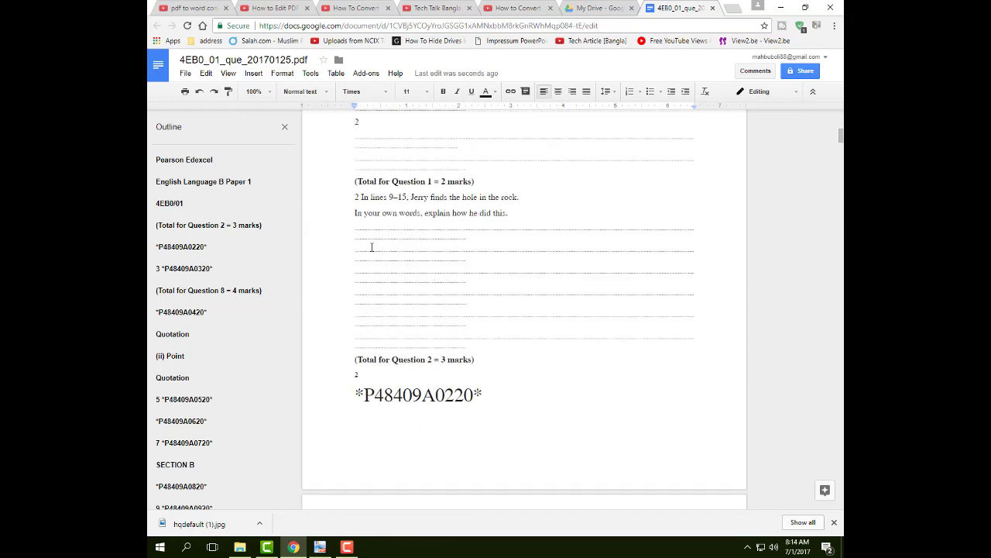
{"action": "left_click_drag", "start_coordinate": [372, 247], "coordinate": [566, 317]}
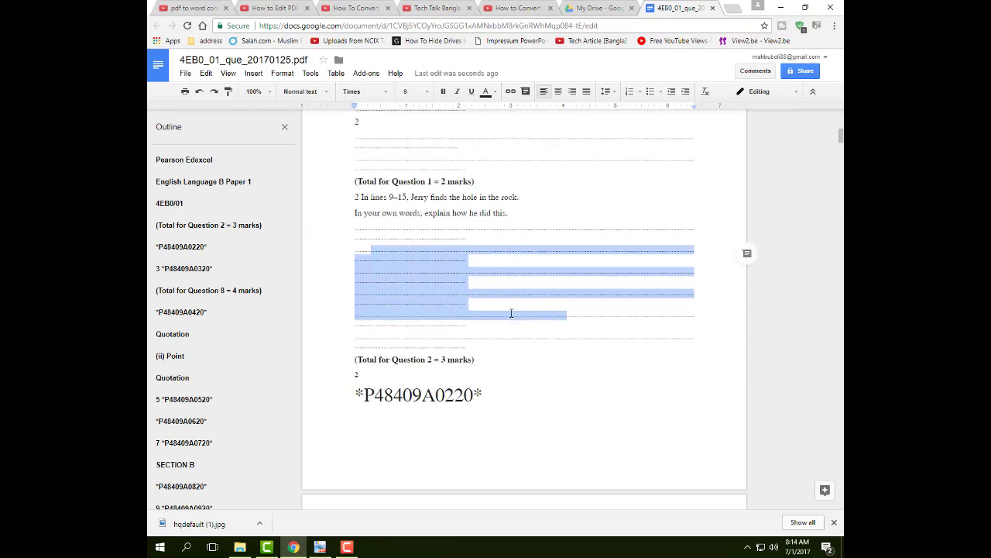
Step: Scroll down through the remaining questions of the converted paper toward Section B
{"action": "scroll", "coordinate": [408, 302], "scroll_direction": "down", "scroll_amount": 1}
{"action": "scroll", "coordinate": [416, 312], "scroll_direction": "down", "scroll_amount": 5}
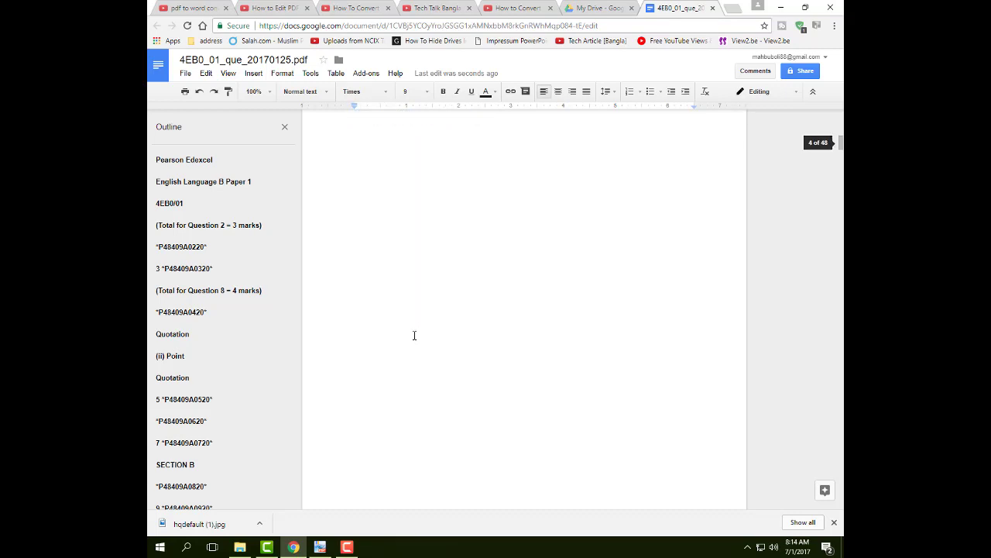
{"action": "scroll", "coordinate": [414, 336], "scroll_direction": "down", "scroll_amount": 5}
{"action": "scroll", "coordinate": [427, 359], "scroll_direction": "down", "scroll_amount": 5}
{"action": "scroll", "coordinate": [430, 368], "scroll_direction": "down", "scroll_amount": 5}
{"action": "scroll", "coordinate": [438, 370], "scroll_direction": "down", "scroll_amount": 5}
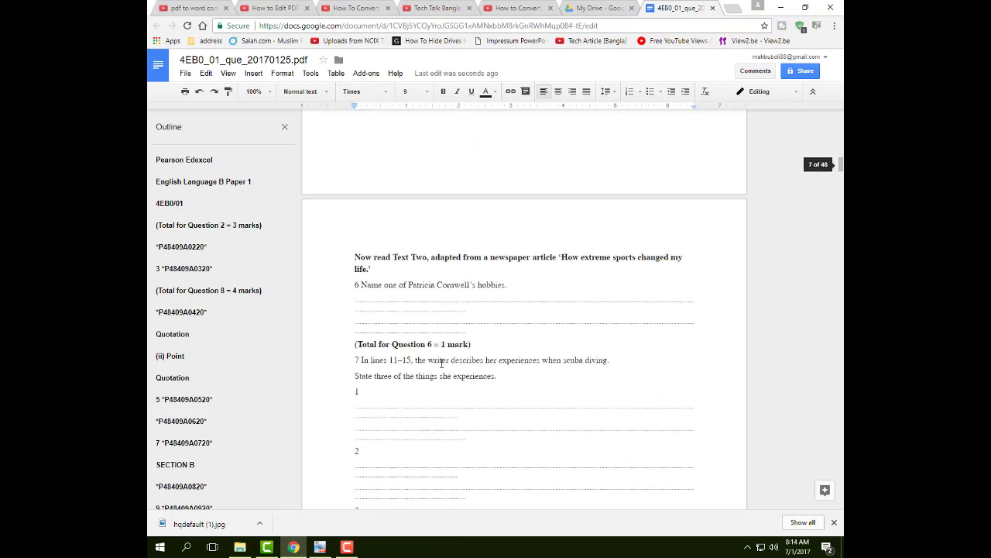
{"action": "scroll", "coordinate": [439, 364], "scroll_direction": "down", "scroll_amount": 5}
{"action": "scroll", "coordinate": [435, 367], "scroll_direction": "down", "scroll_amount": 5}
{"action": "scroll", "coordinate": [435, 367], "scroll_direction": "down", "scroll_amount": 5}
{"action": "scroll", "coordinate": [426, 361], "scroll_direction": "down", "scroll_amount": 5}
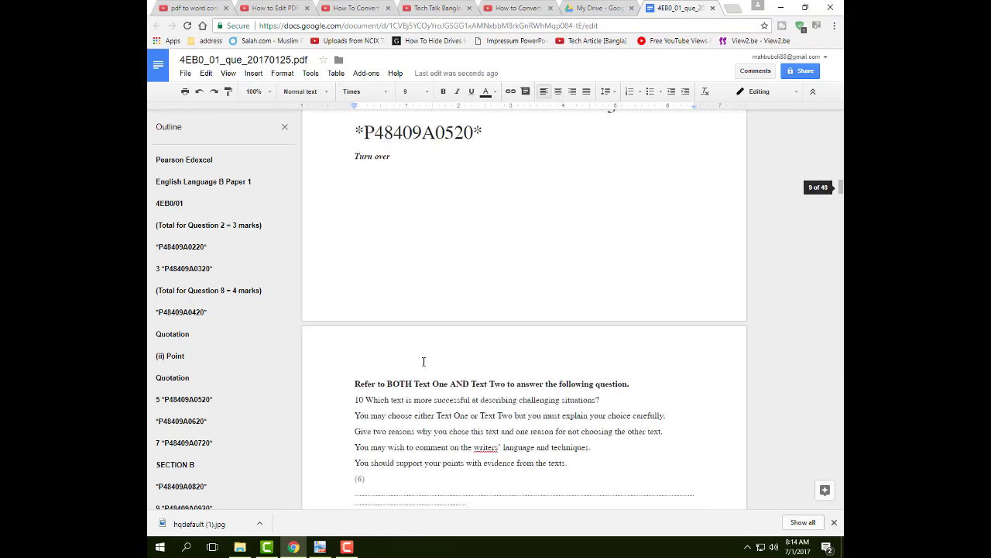
{"action": "scroll", "coordinate": [423, 361], "scroll_direction": "down", "scroll_amount": 5}
{"action": "scroll", "coordinate": [423, 359], "scroll_direction": "down", "scroll_amount": 5}
{"action": "scroll", "coordinate": [416, 367], "scroll_direction": "down", "scroll_amount": 5}
{"action": "scroll", "coordinate": [405, 358], "scroll_direction": "down", "scroll_amount": 5}
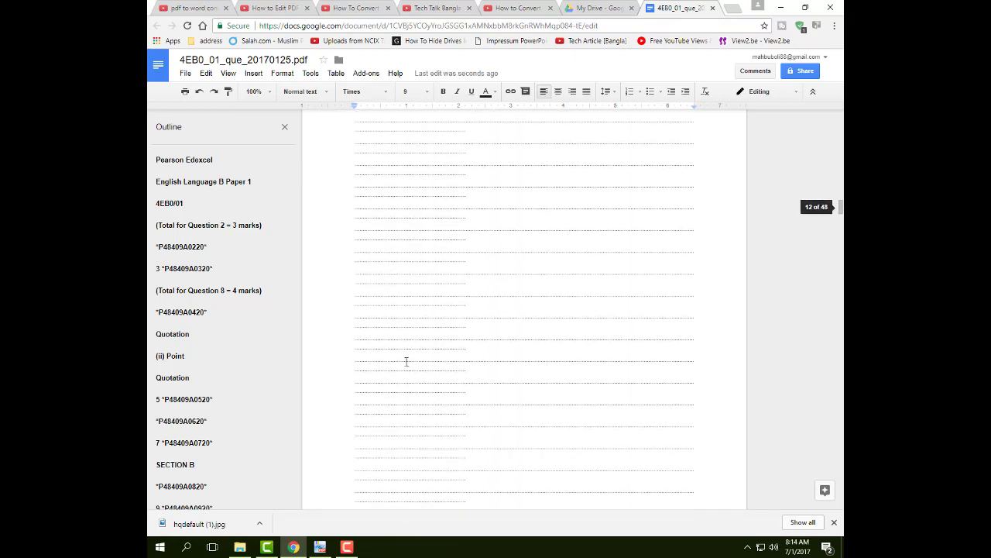
{"action": "scroll", "coordinate": [405, 359], "scroll_direction": "down", "scroll_amount": 5}
{"action": "scroll", "coordinate": [407, 361], "scroll_direction": "down", "scroll_amount": 3}
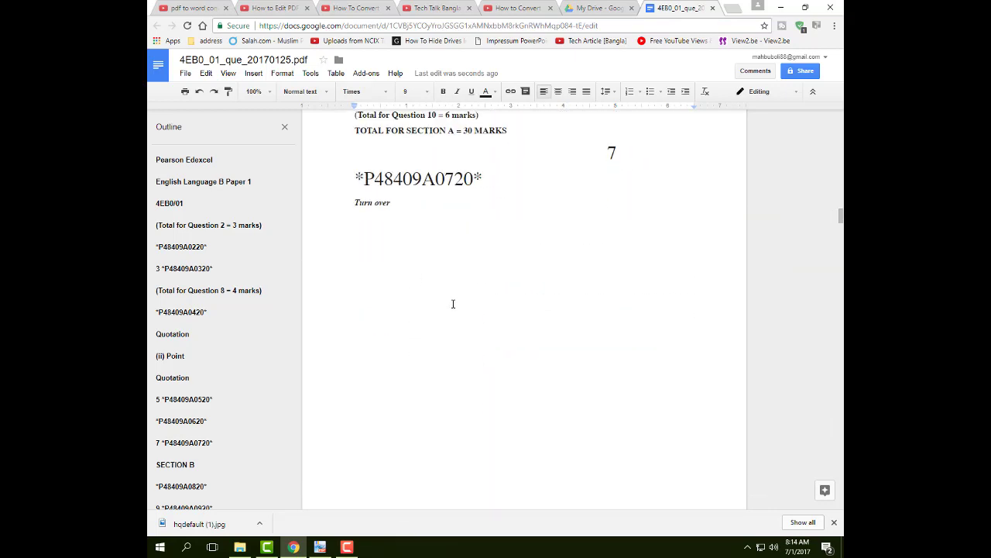
{"action": "scroll", "coordinate": [453, 304], "scroll_direction": "up", "scroll_amount": 3}
{"action": "scroll", "coordinate": [429, 306], "scroll_direction": "down", "scroll_amount": 3}
{"action": "scroll", "coordinate": [411, 325], "scroll_direction": "down", "scroll_amount": 5}
{"action": "scroll", "coordinate": [383, 354], "scroll_direction": "down", "scroll_amount": 5}
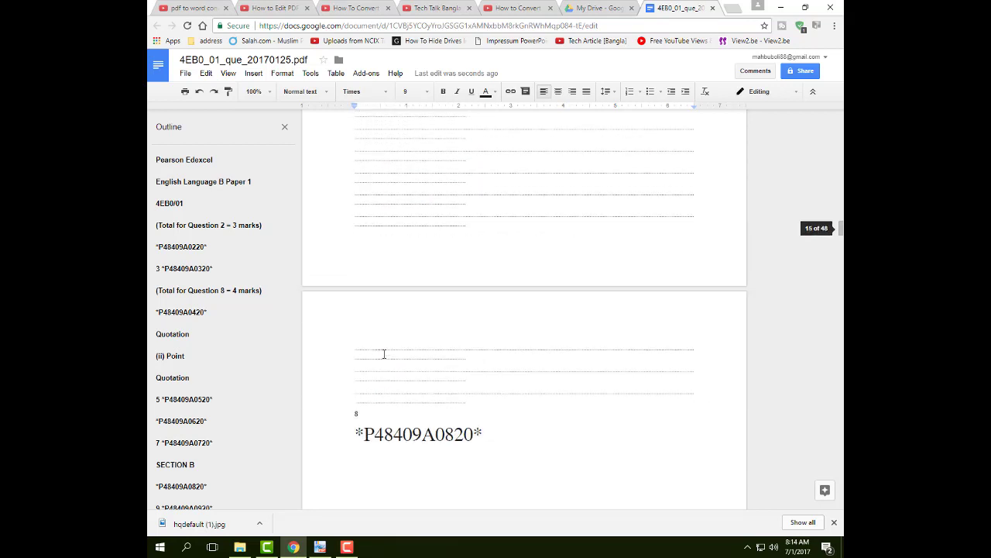
{"action": "scroll", "coordinate": [384, 354], "scroll_direction": "down", "scroll_amount": 3}
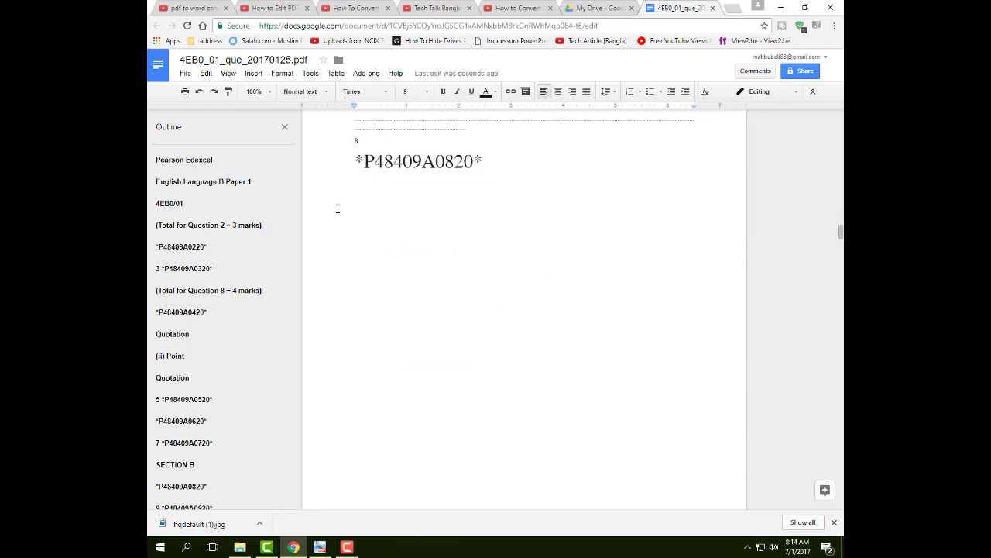
Step: Select the *P48409A0820* code line, then go to the Google Docs home page
{"action": "left_click_drag", "start_coordinate": [358, 161], "coordinate": [570, 310]}
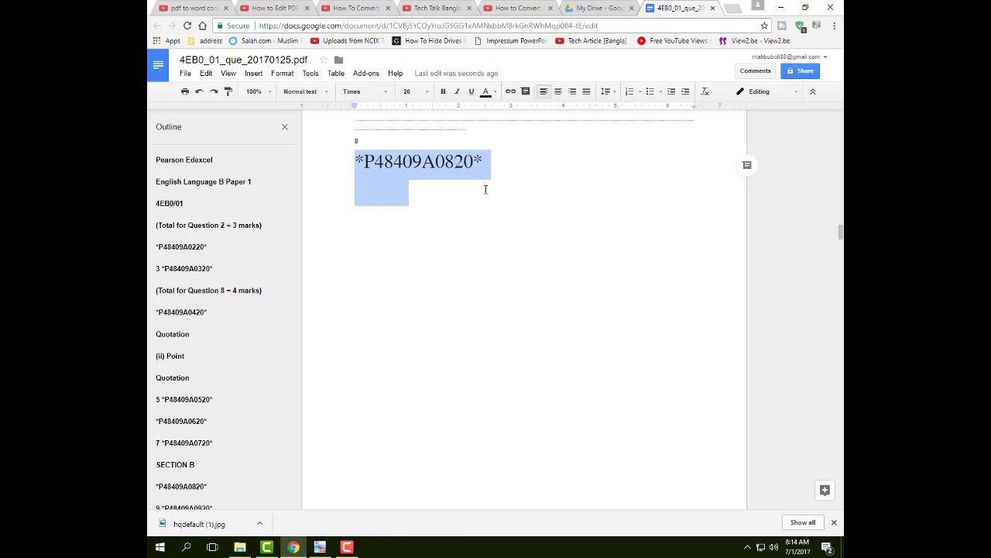
{"action": "left_click", "coordinate": [158, 66]}
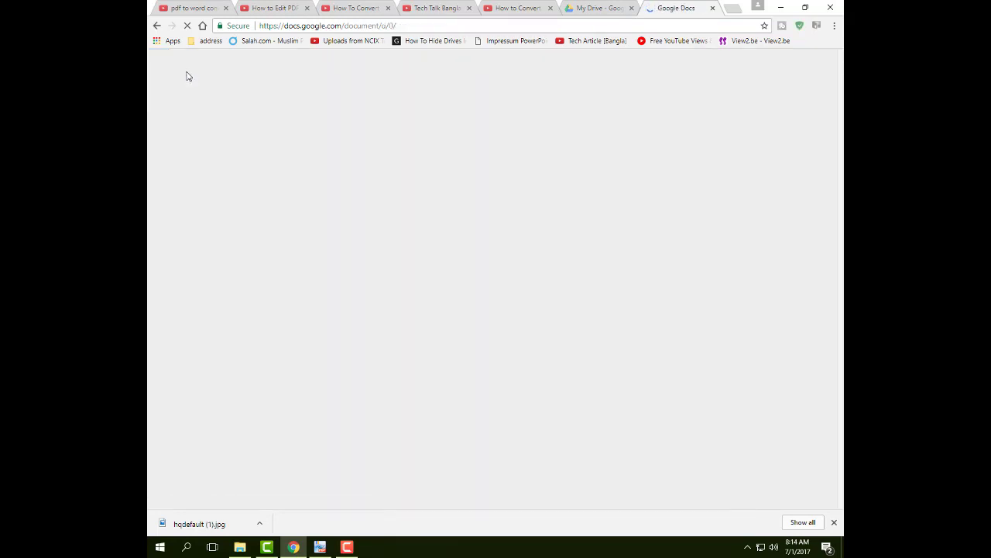
Step: Navigate back to the converted 4EB0_01_que_20170125.pdf document and open its File menu
{"action": "left_click", "coordinate": [158, 27]}
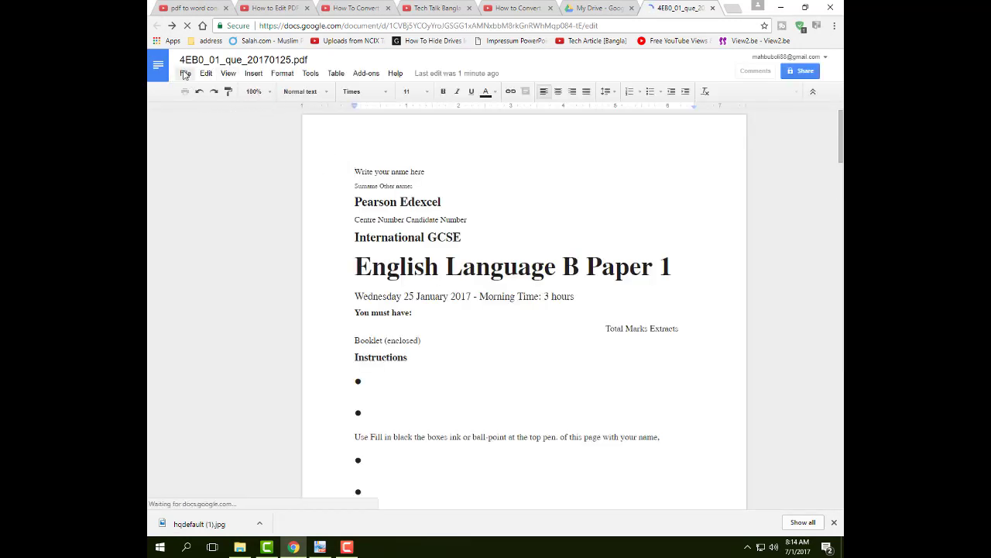
{"action": "left_click", "coordinate": [185, 73]}
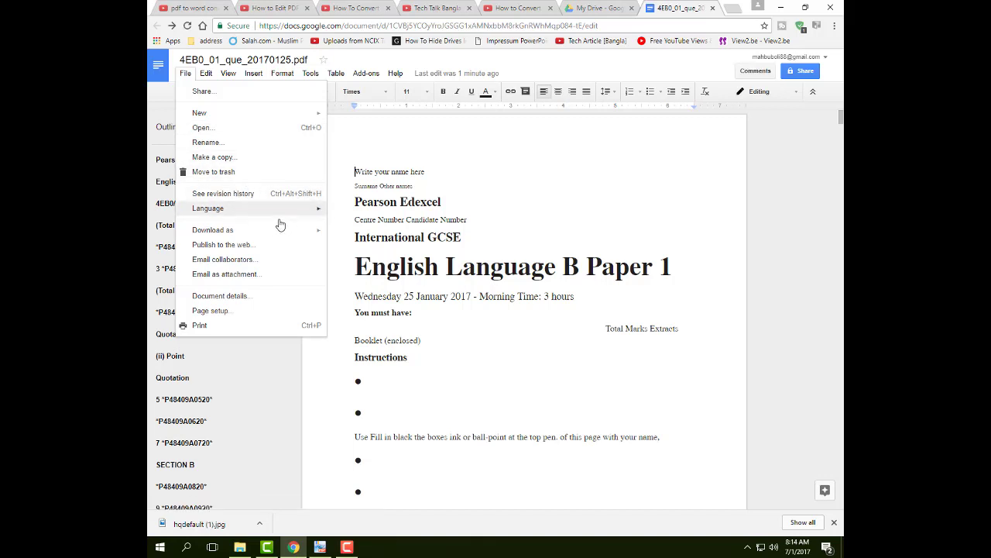
Step: Download the converted exam paper as Microsoft Word (.docx)
{"action": "mouse_move", "coordinate": [238, 251]}
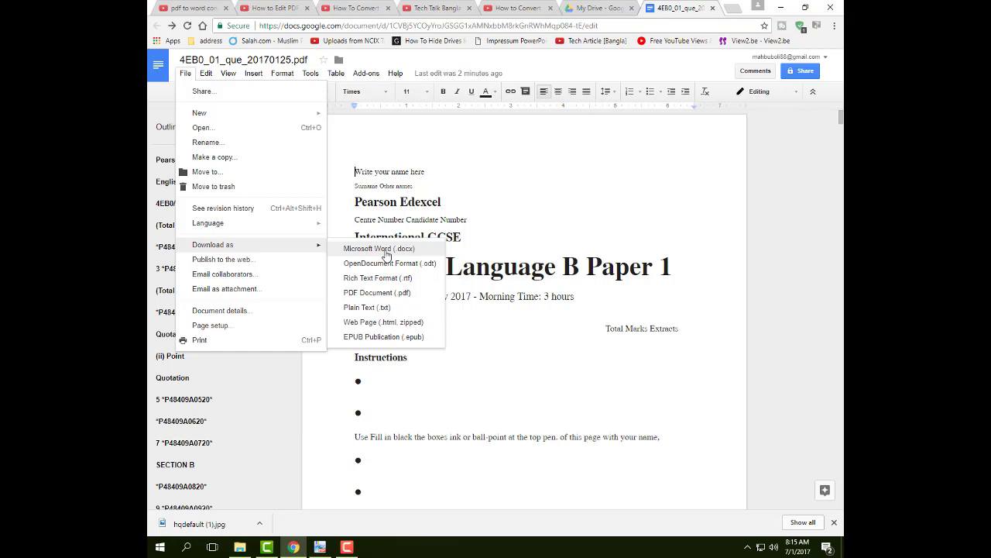
{"action": "left_click", "coordinate": [387, 249]}
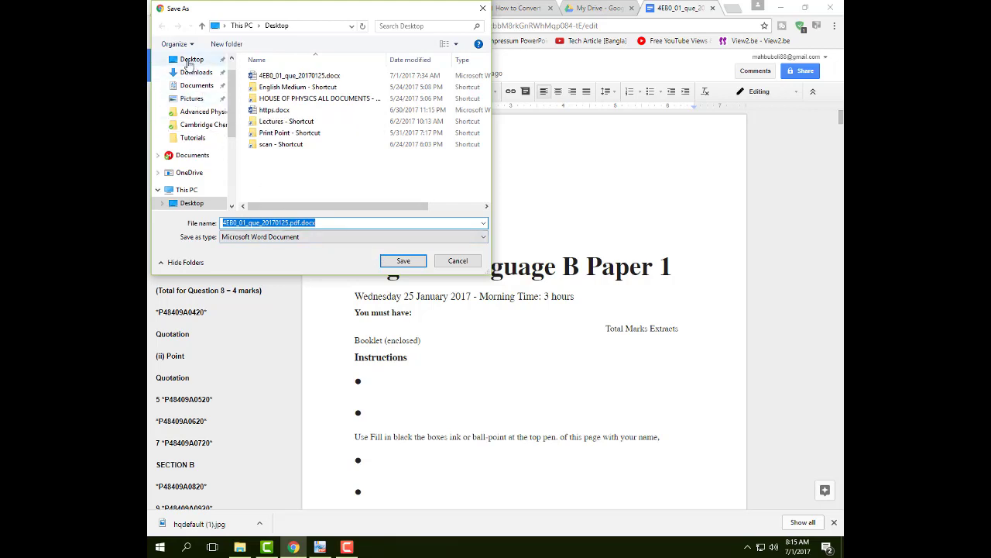
Step: Save 4EB0_01_que_20170125.pdf.docx to the Desktop and open it from the download bar
{"action": "left_click", "coordinate": [188, 63]}
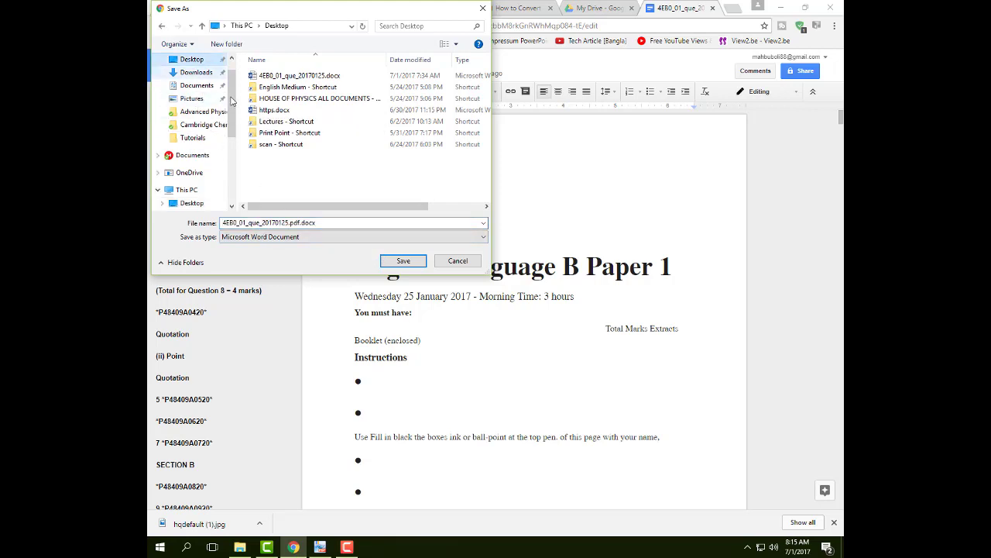
{"action": "left_click", "coordinate": [399, 263]}
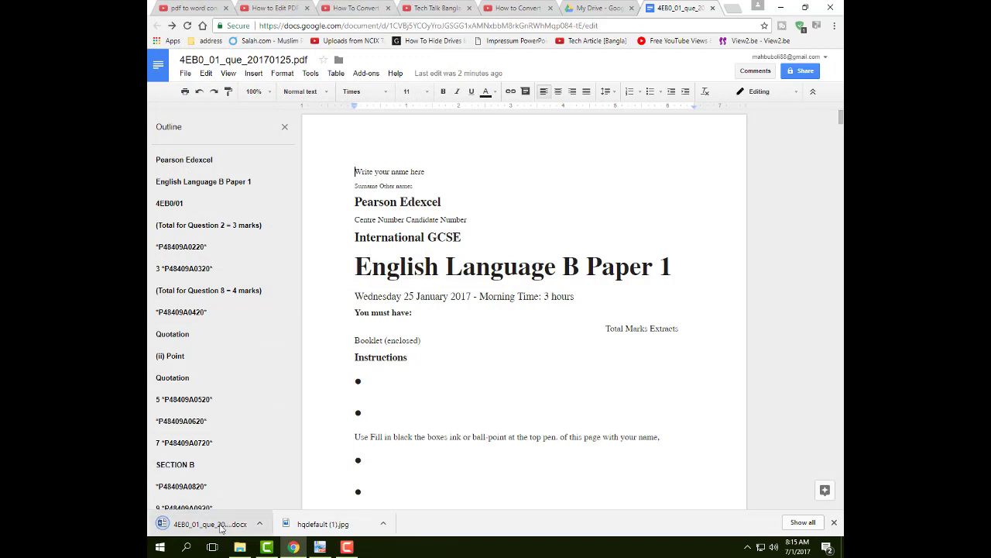
{"action": "left_click", "coordinate": [219, 525]}
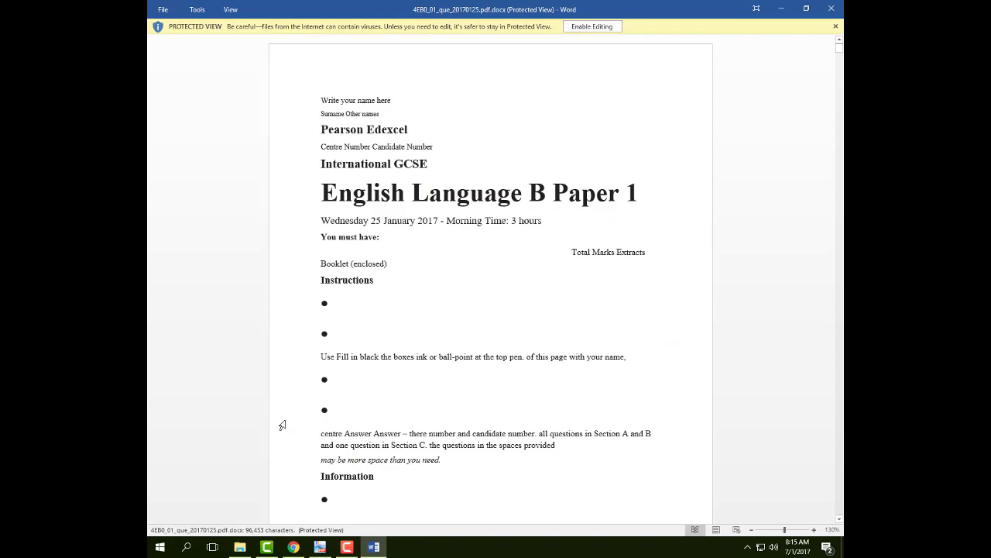
Step: Enable editing on the downloaded Word document and scroll down through its pages
{"action": "left_click", "coordinate": [578, 31]}
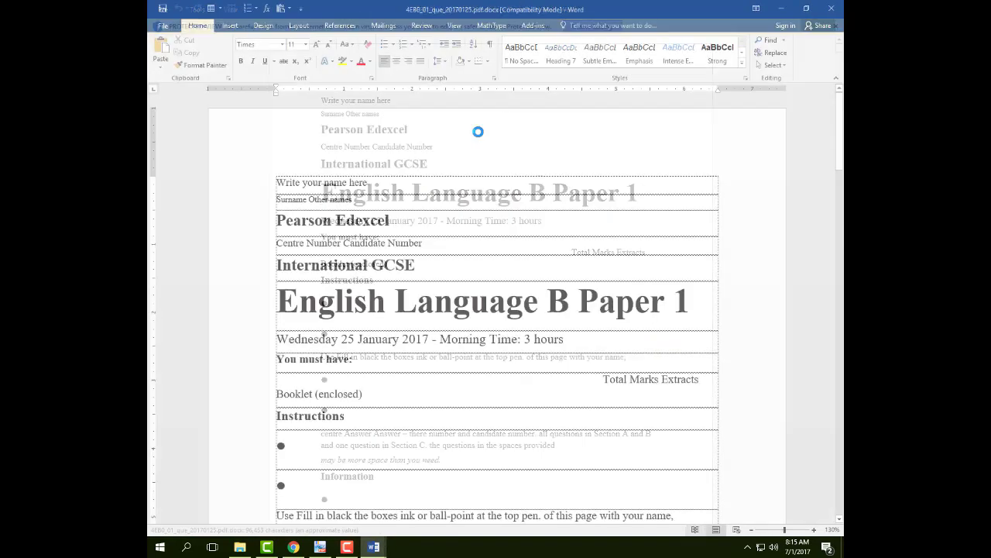
{"action": "scroll", "coordinate": [402, 310], "scroll_direction": "down", "scroll_amount": 5}
{"action": "scroll", "coordinate": [403, 310], "scroll_direction": "down", "scroll_amount": 5}
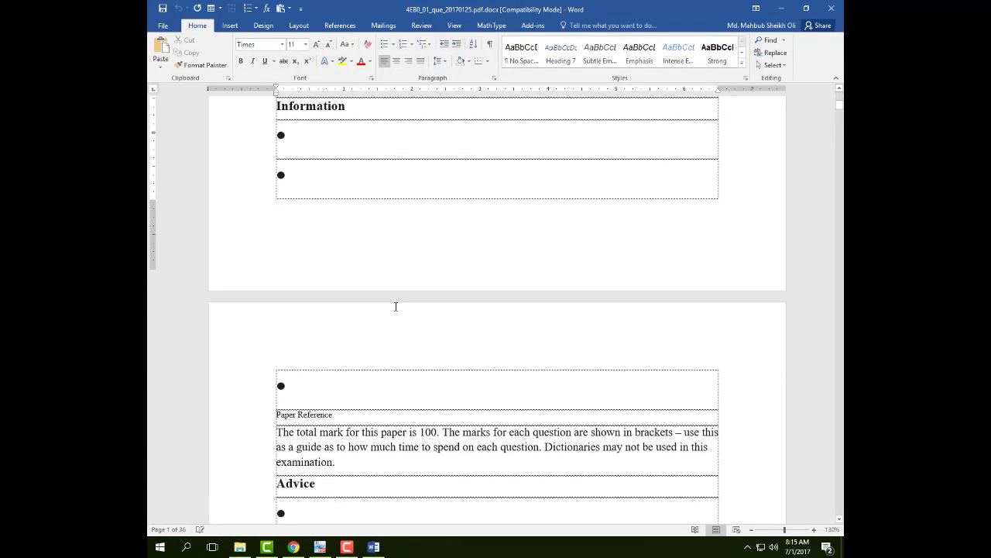
{"action": "scroll", "coordinate": [395, 305], "scroll_direction": "down", "scroll_amount": 8}
{"action": "scroll", "coordinate": [387, 310], "scroll_direction": "down", "scroll_amount": 10}
{"action": "scroll", "coordinate": [380, 310], "scroll_direction": "down", "scroll_amount": 8}
{"action": "scroll", "coordinate": [375, 310], "scroll_direction": "down", "scroll_amount": 3}
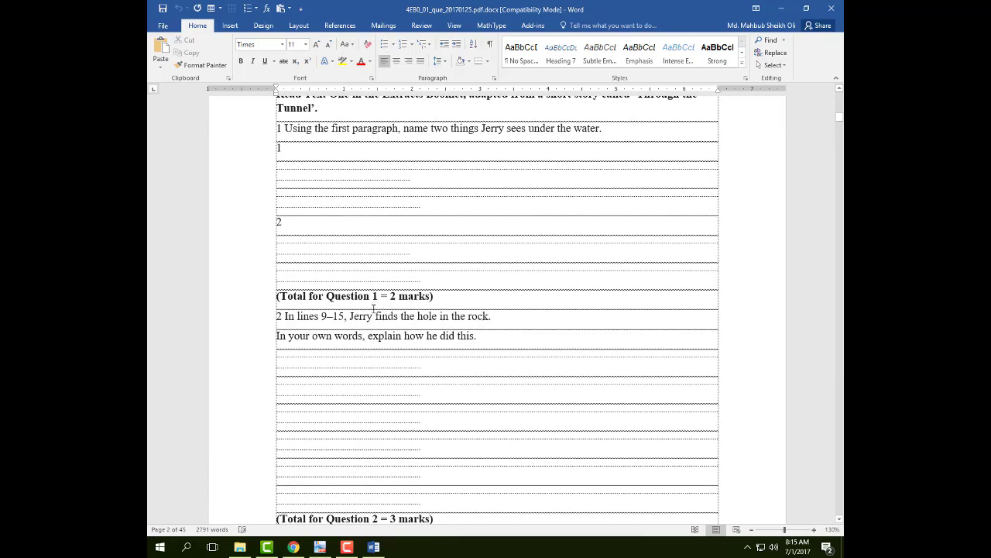
{"action": "scroll", "coordinate": [364, 317], "scroll_direction": "down", "scroll_amount": 5}
{"action": "scroll", "coordinate": [348, 324], "scroll_direction": "down", "scroll_amount": 5}
{"action": "scroll", "coordinate": [347, 325], "scroll_direction": "down", "scroll_amount": 1}
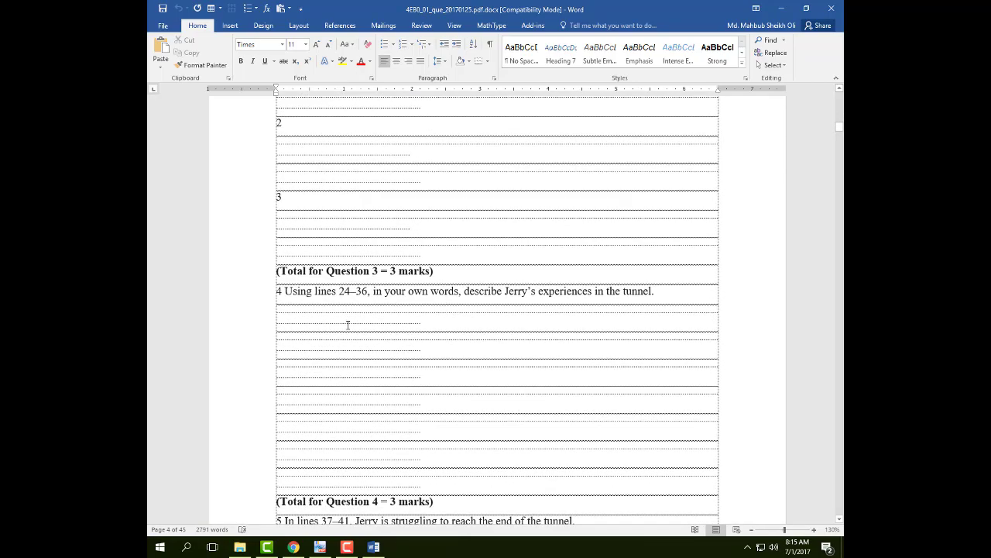
Step: Jump to the end of the 45-page document with Ctrl+End, then scroll back up
{"action": "key", "text": "ctrl+End"}
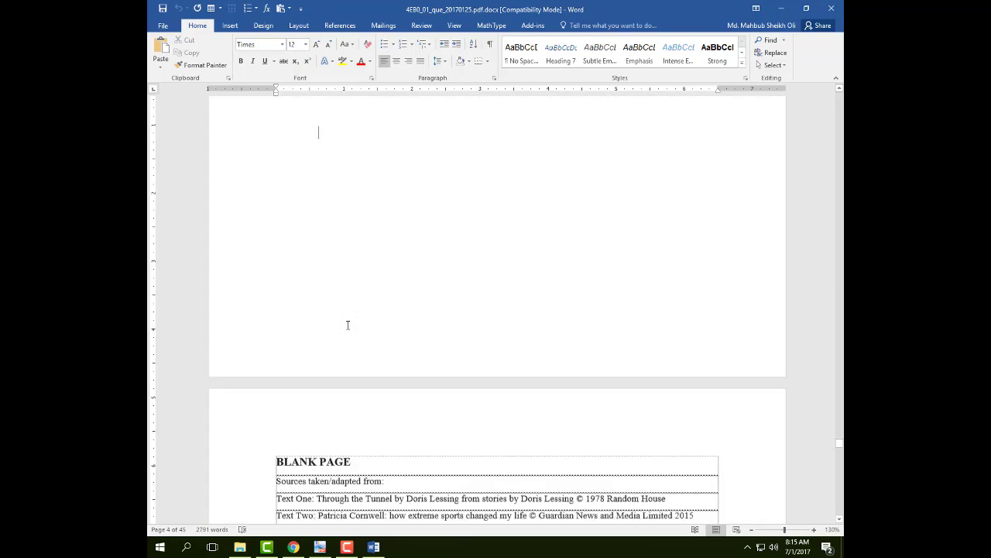
{"action": "scroll", "coordinate": [352, 302], "scroll_direction": "down", "scroll_amount": 5}
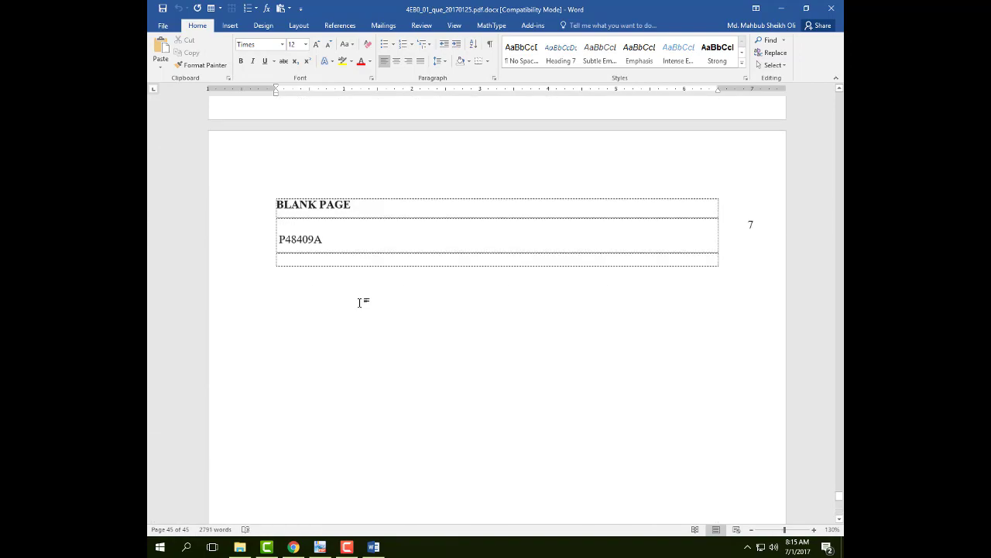
{"action": "scroll", "coordinate": [361, 296], "scroll_direction": "up", "scroll_amount": 3}
{"action": "scroll", "coordinate": [355, 287], "scroll_direction": "down", "scroll_amount": 5}
{"action": "scroll", "coordinate": [345, 275], "scroll_direction": "up", "scroll_amount": 4}
{"action": "scroll", "coordinate": [340, 269], "scroll_direction": "up", "scroll_amount": 5}
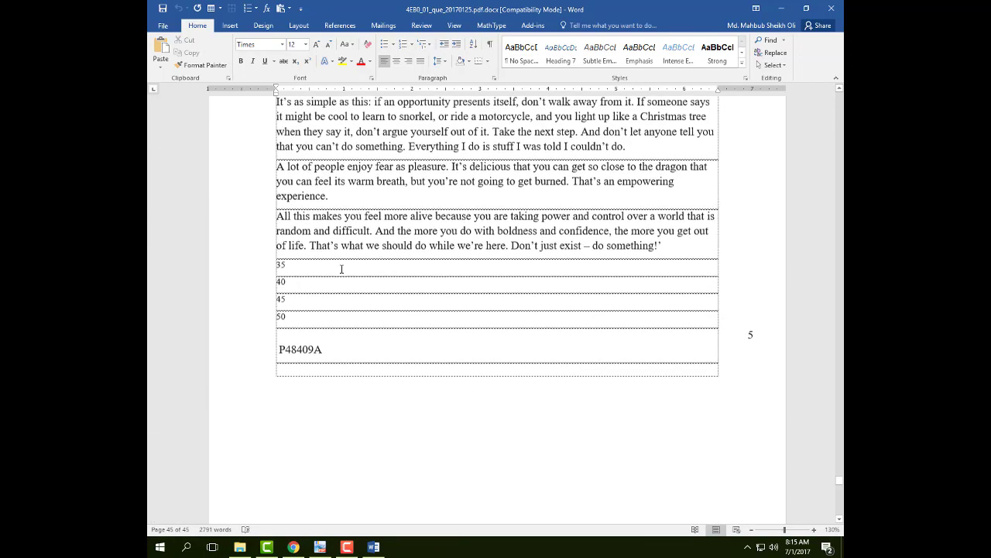
{"action": "scroll", "coordinate": [340, 268], "scroll_direction": "up", "scroll_amount": 5}
{"action": "scroll", "coordinate": [343, 270], "scroll_direction": "up", "scroll_amount": 5}
{"action": "scroll", "coordinate": [343, 264], "scroll_direction": "up", "scroll_amount": 5}
{"action": "scroll", "coordinate": [343, 264], "scroll_direction": "up", "scroll_amount": 2}
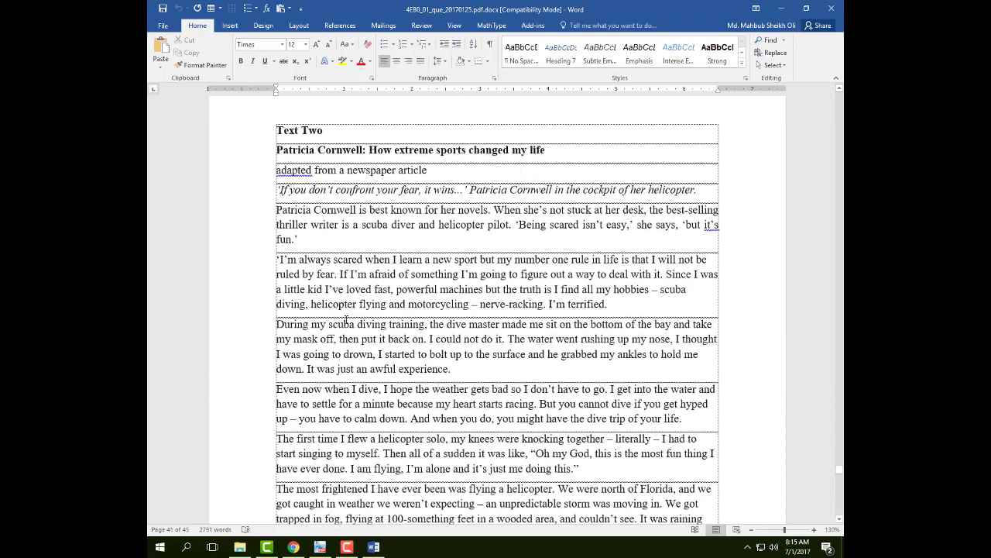
{"action": "scroll", "coordinate": [328, 321], "scroll_direction": "up", "scroll_amount": 5}
{"action": "scroll", "coordinate": [328, 320], "scroll_direction": "up", "scroll_amount": 5}
{"action": "scroll", "coordinate": [328, 327], "scroll_direction": "up", "scroll_amount": 5}
{"action": "scroll", "coordinate": [328, 328], "scroll_direction": "up", "scroll_amount": 5}
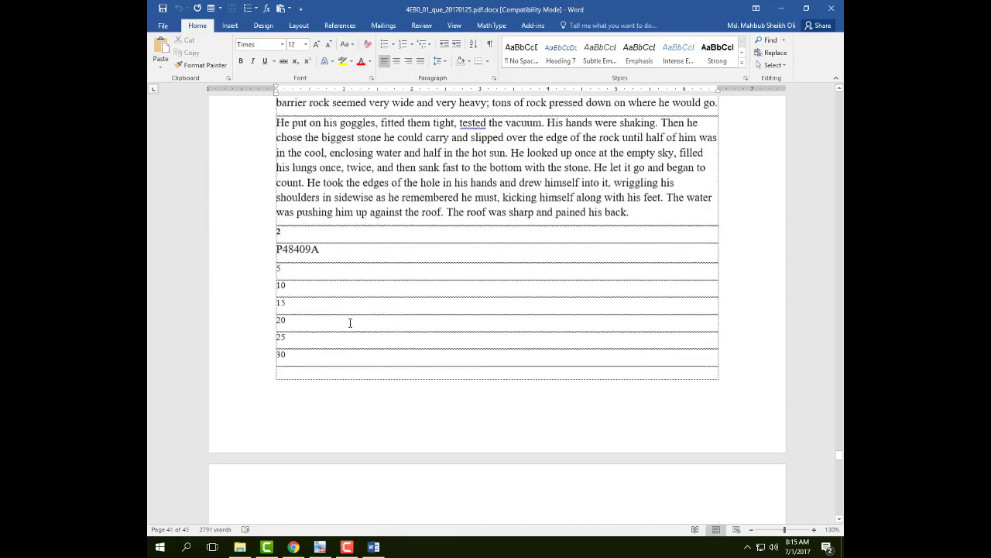
{"action": "scroll", "coordinate": [347, 323], "scroll_direction": "up", "scroll_amount": 5}
{"action": "scroll", "coordinate": [357, 310], "scroll_direction": "up", "scroll_amount": 2}
{"action": "scroll", "coordinate": [364, 301], "scroll_direction": "up", "scroll_amount": 2}
{"action": "scroll", "coordinate": [364, 301], "scroll_direction": "up", "scroll_amount": 3}
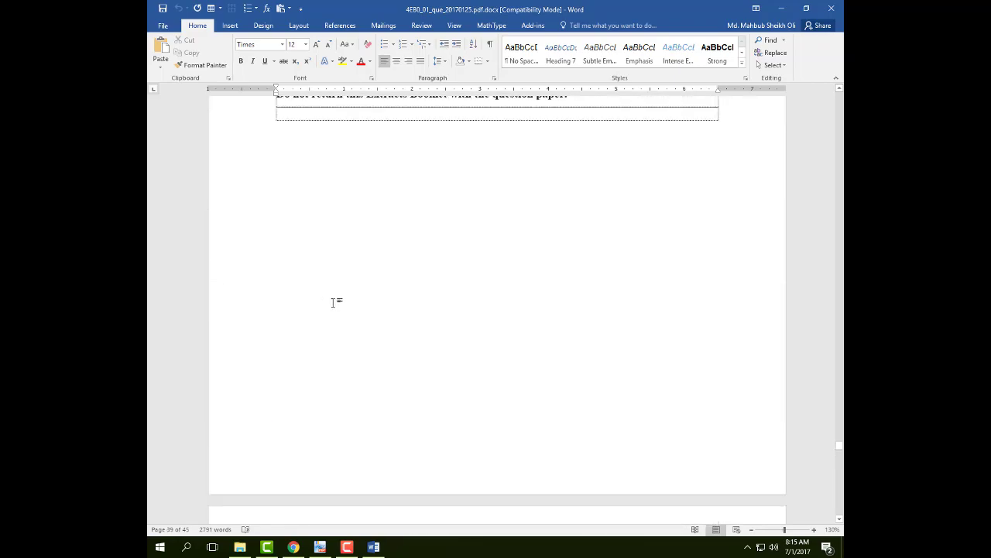
{"action": "scroll", "coordinate": [333, 301], "scroll_direction": "up", "scroll_amount": 3}
{"action": "scroll", "coordinate": [370, 350], "scroll_direction": "up", "scroll_amount": 3}
{"action": "scroll", "coordinate": [380, 353], "scroll_direction": "up", "scroll_amount": 2}
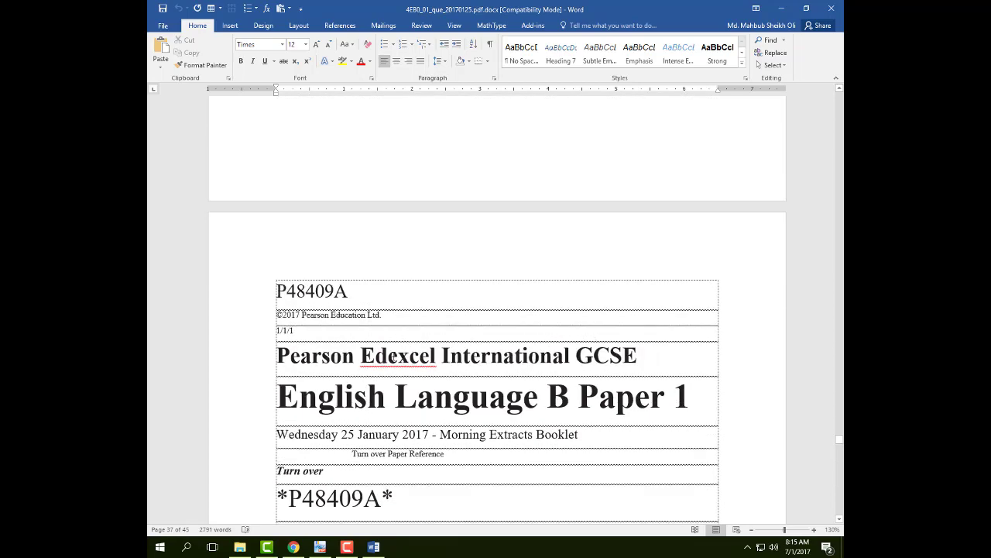
{"action": "scroll", "coordinate": [394, 354], "scroll_direction": "up", "scroll_amount": 5}
{"action": "scroll", "coordinate": [401, 356], "scroll_direction": "up", "scroll_amount": 5}
{"action": "scroll", "coordinate": [400, 356], "scroll_direction": "up", "scroll_amount": 5}
{"action": "scroll", "coordinate": [400, 357], "scroll_direction": "up", "scroll_amount": 5}
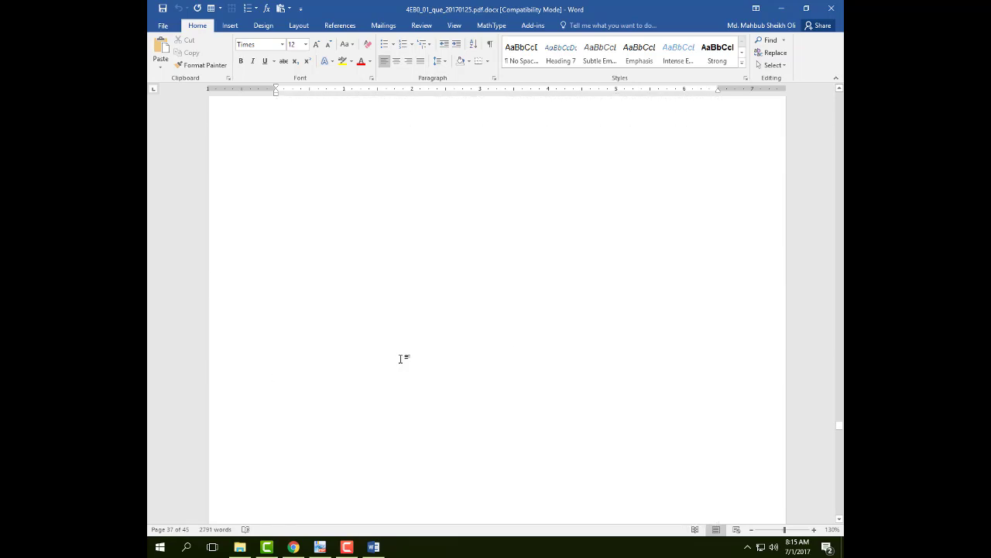
{"action": "scroll", "coordinate": [401, 356], "scroll_direction": "up", "scroll_amount": 5}
Step: Select the *P48409A01920* code and page number 19 rows below the Question 12 total
{"action": "mouse_move", "coordinate": [416, 383]}
{"action": "left_mouse_down"}
{"action": "mouse_move", "coordinate": [519, 444]}
{"action": "mouse_move", "coordinate": [465, 436]}
{"action": "left_mouse_up"}
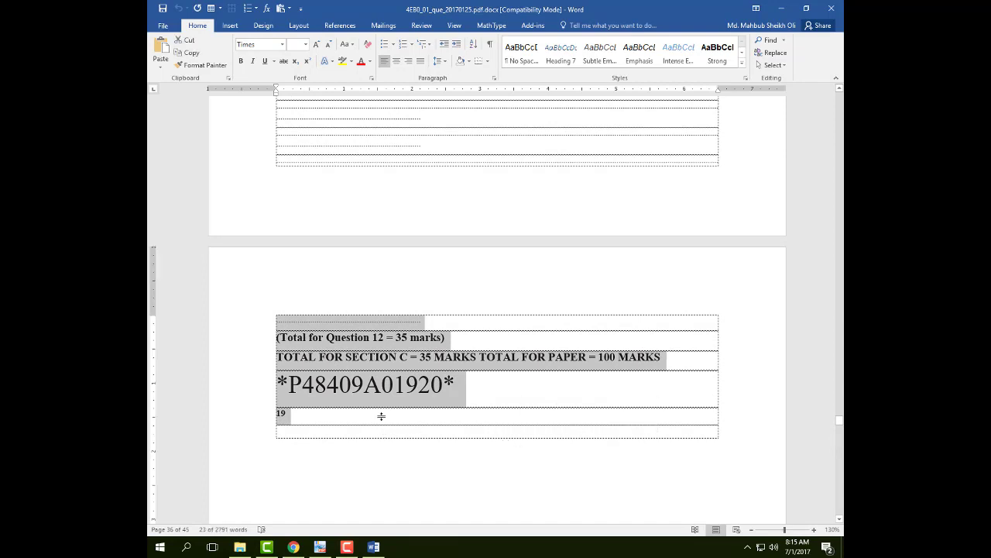
{"action": "left_click", "coordinate": [298, 354]}
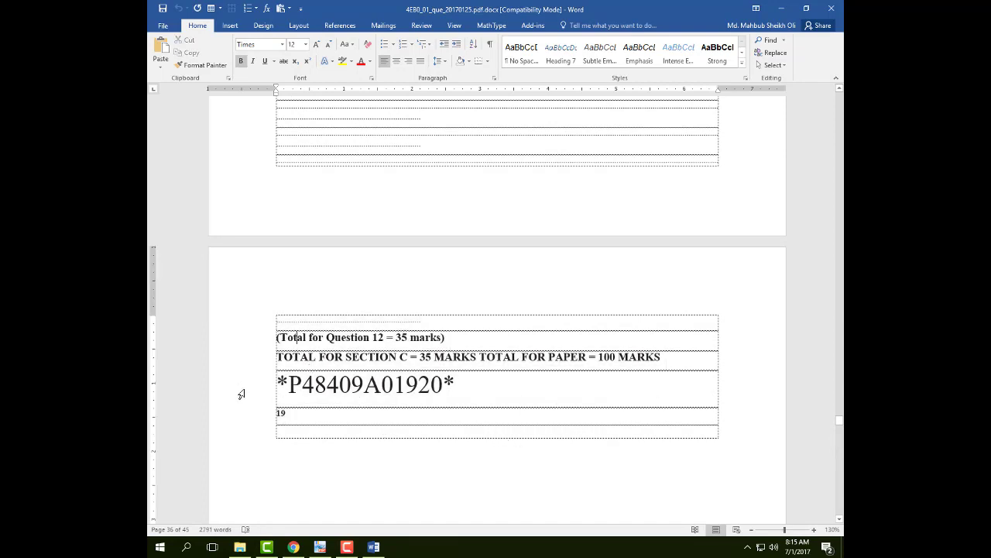
{"action": "left_click_drag", "start_coordinate": [241, 391], "coordinate": [348, 435]}
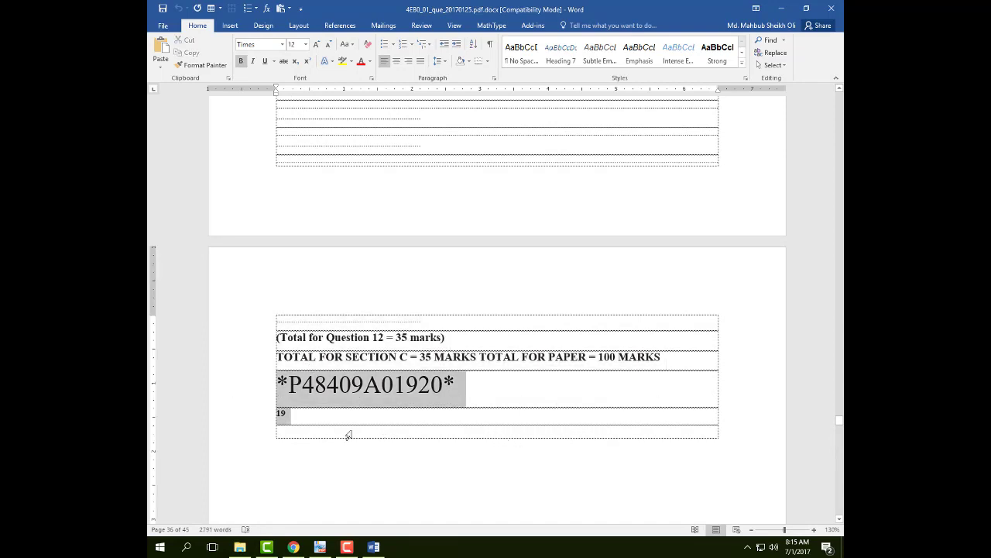
{"action": "left_click", "coordinate": [284, 389]}
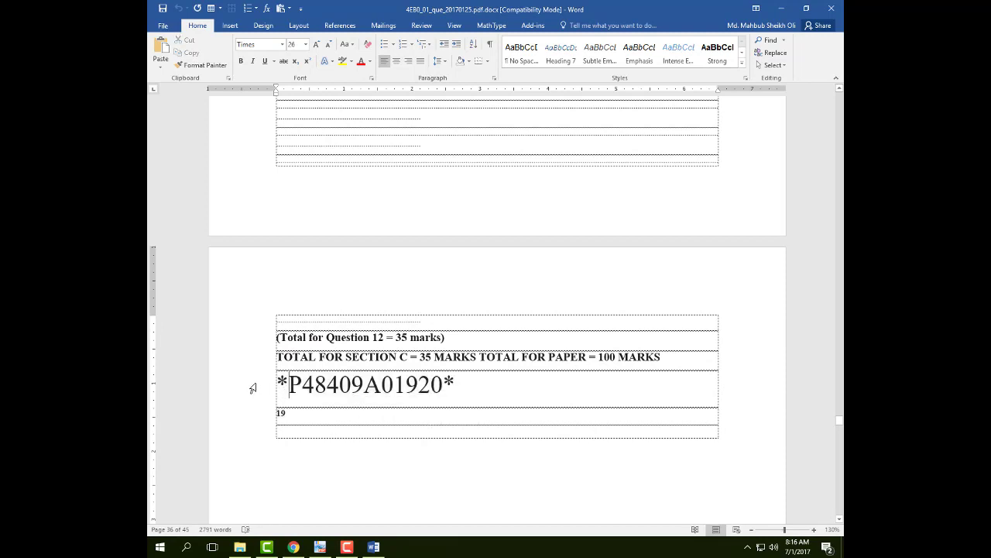
{"action": "left_click_drag", "start_coordinate": [250, 387], "coordinate": [395, 427]}
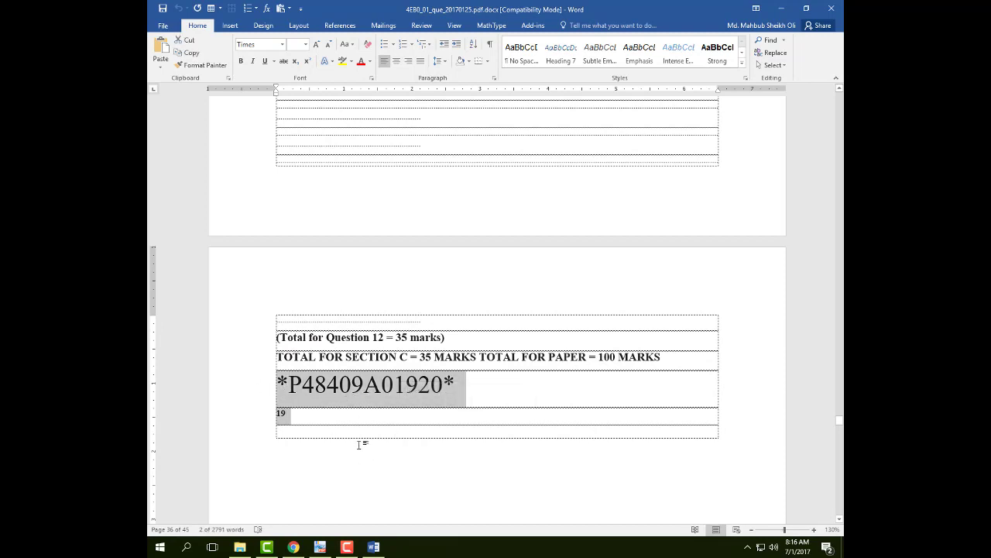